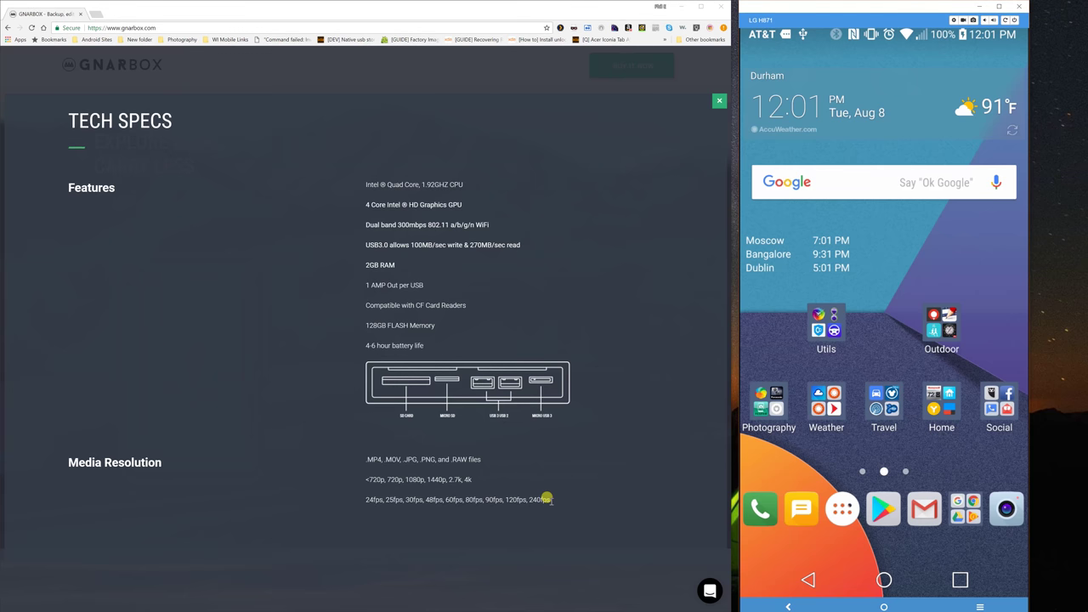
Launch GNARBOX, then join the MyGNARBOX Wi-Fi network in Settings, accepting it has no internet
left_click(761, 410)
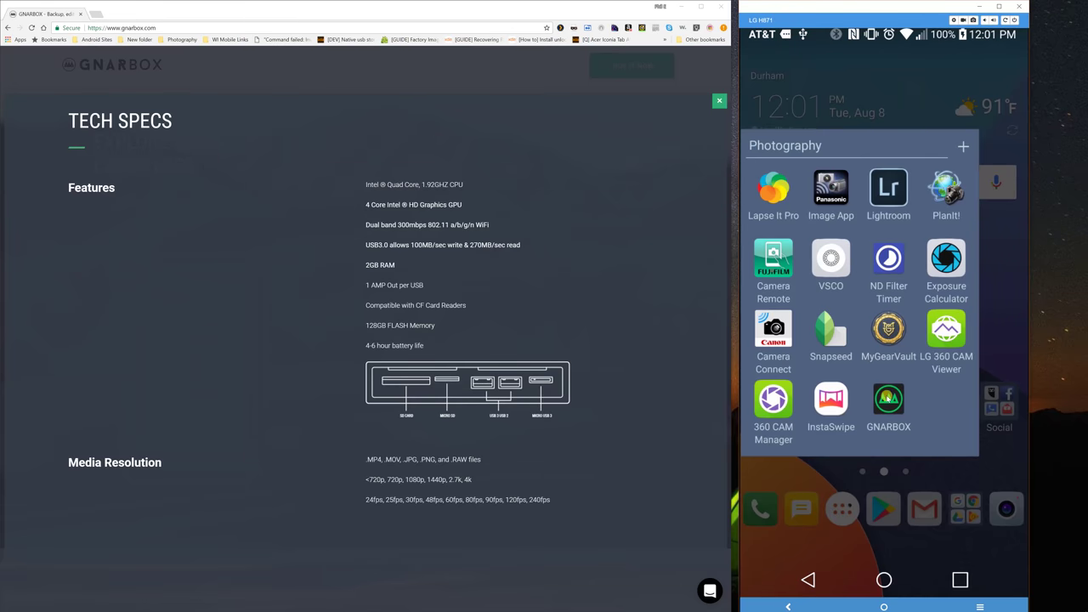
left_click(887, 400)
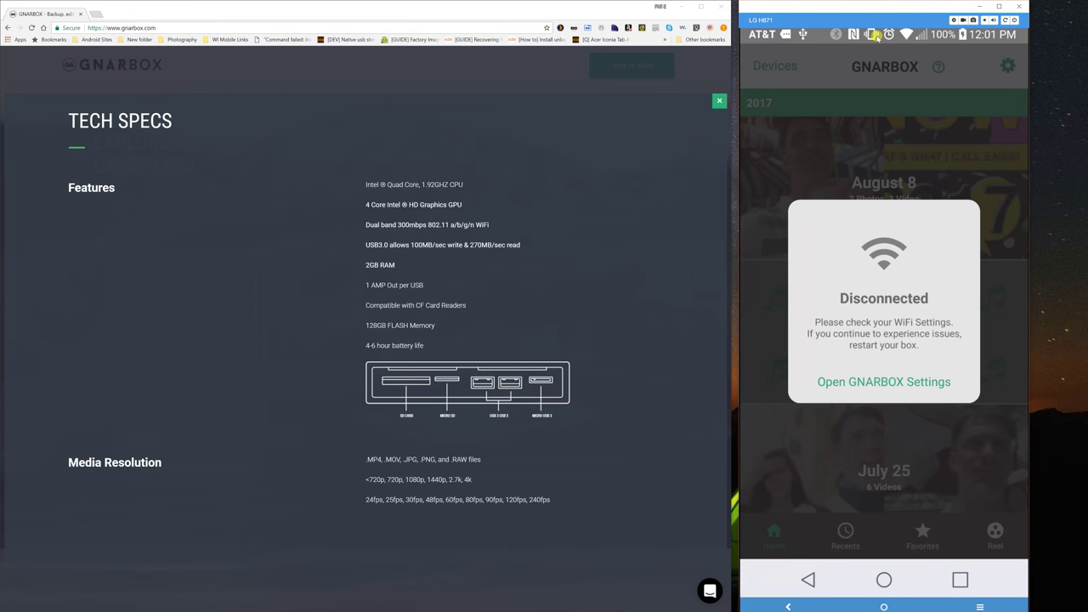
left_click_drag(940, 34, 940, 115)
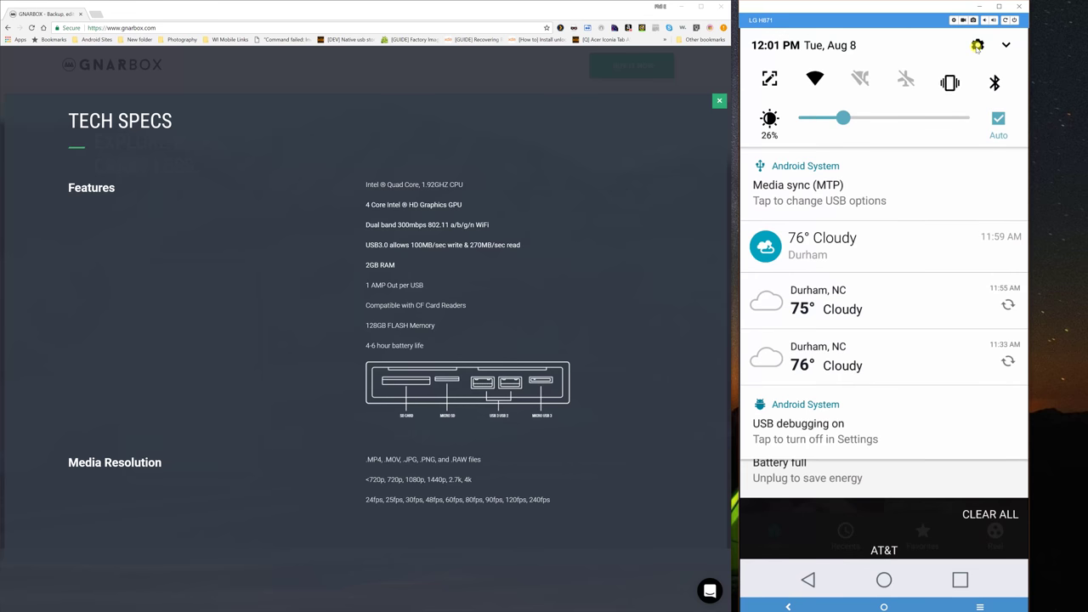
left_click(876, 228)
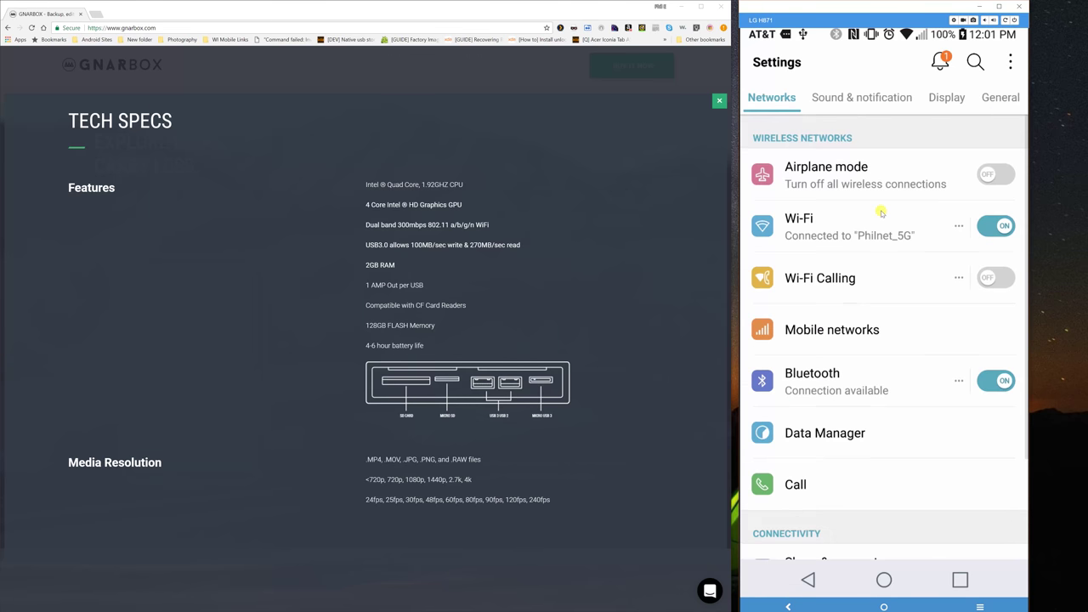
left_click(838, 230)
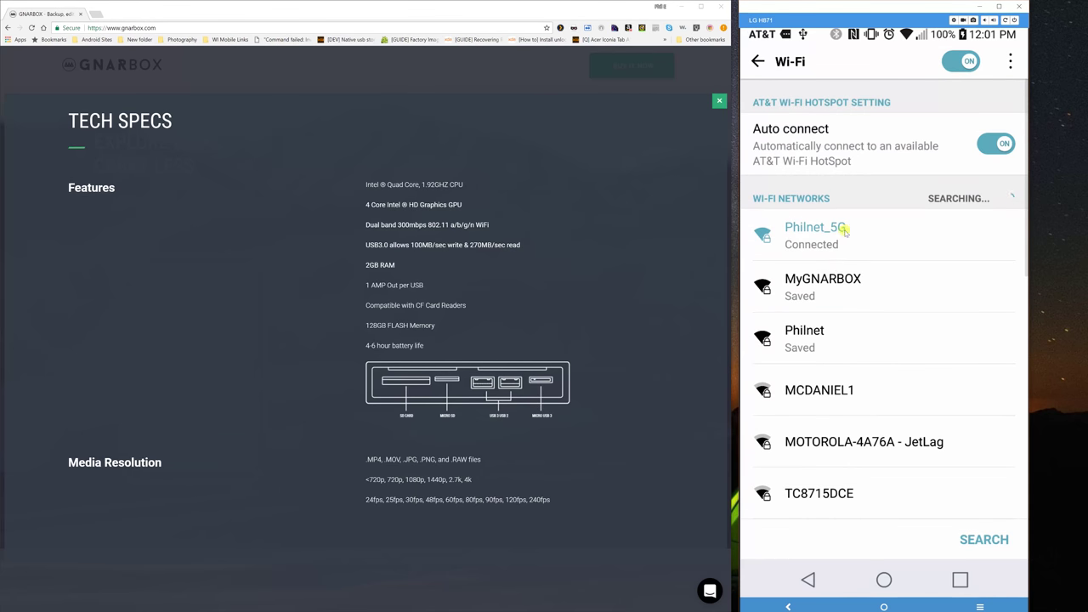
left_click(836, 281)
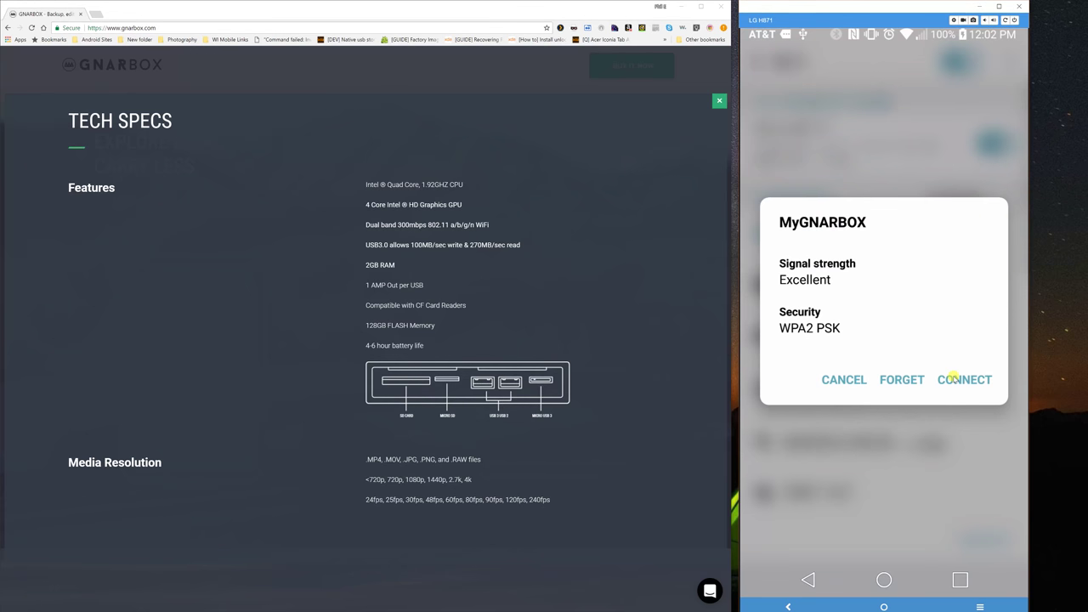
left_click(954, 377)
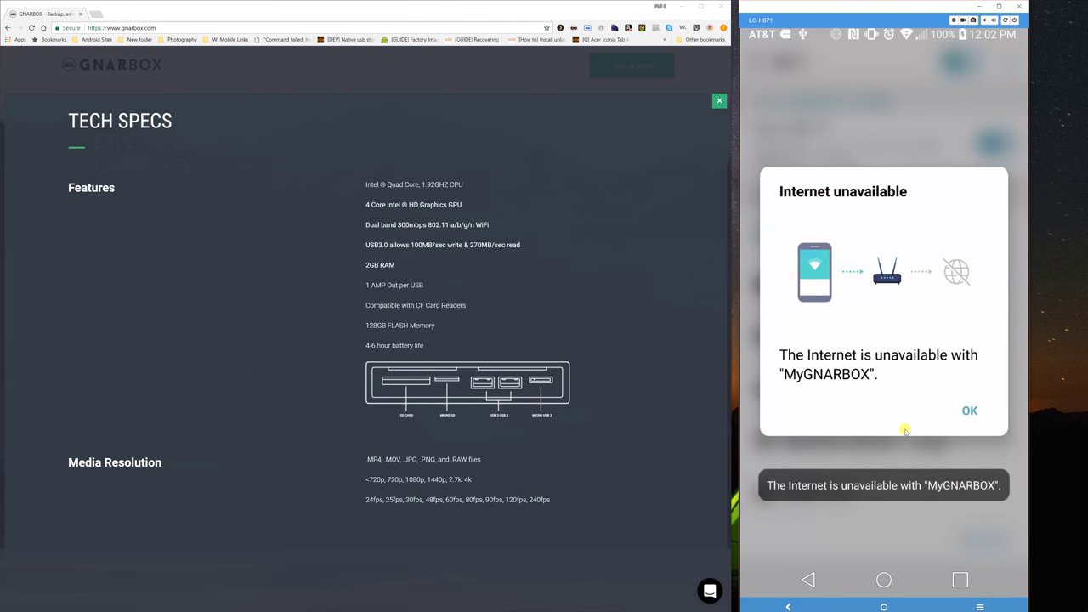
left_click(968, 413)
Launch the GNARBOX app from the Photography folder
left_click(942, 406)
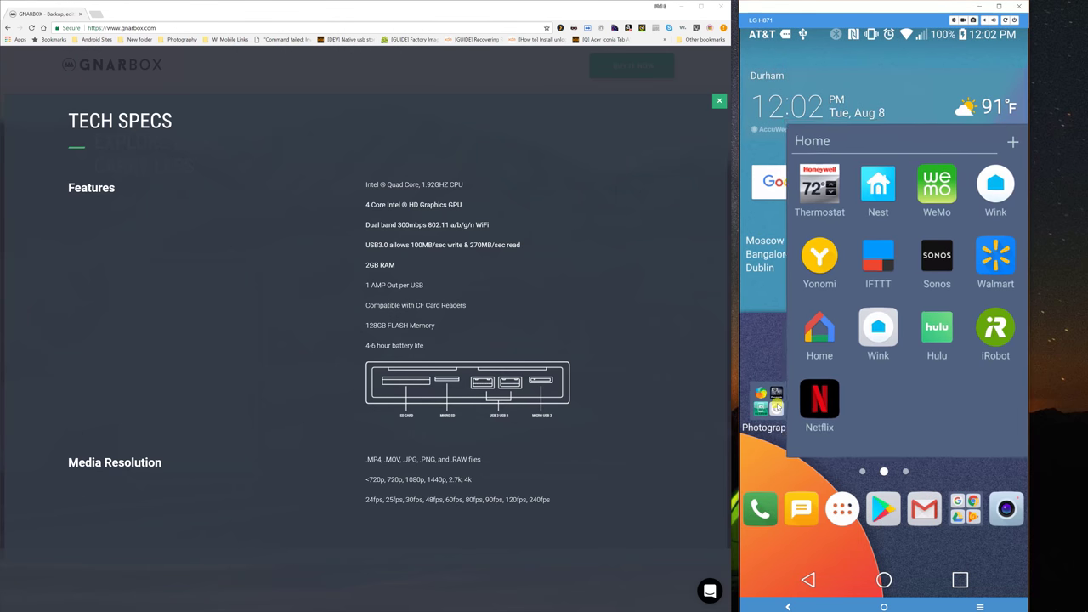
left_click(777, 406)
left_click(776, 408)
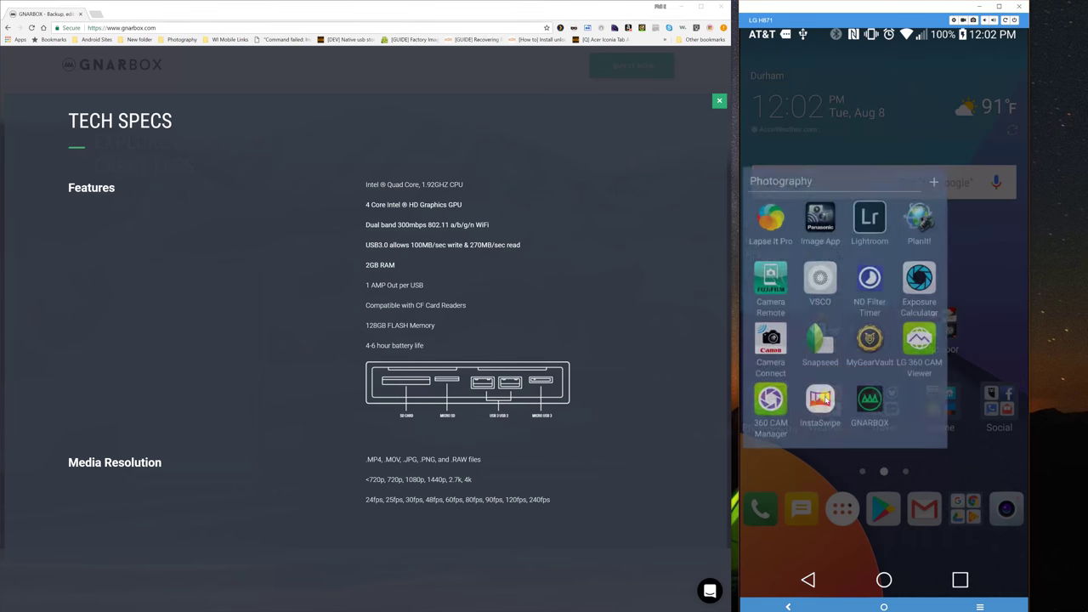
left_click(880, 396)
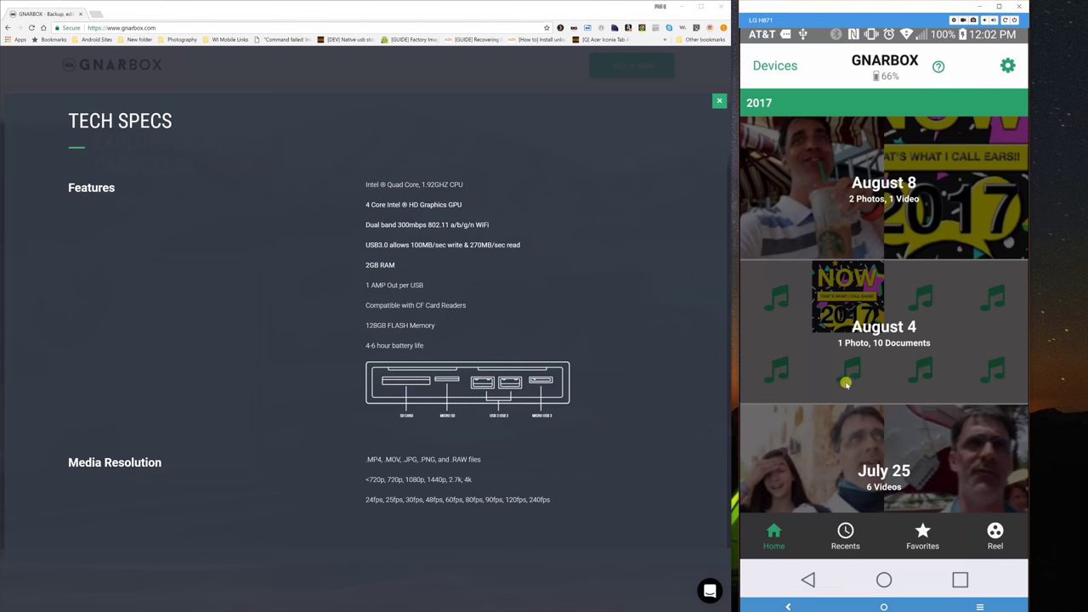
Check the connected devices, then open the August 4 collection of 1 photo and 10 documents
left_click(777, 66)
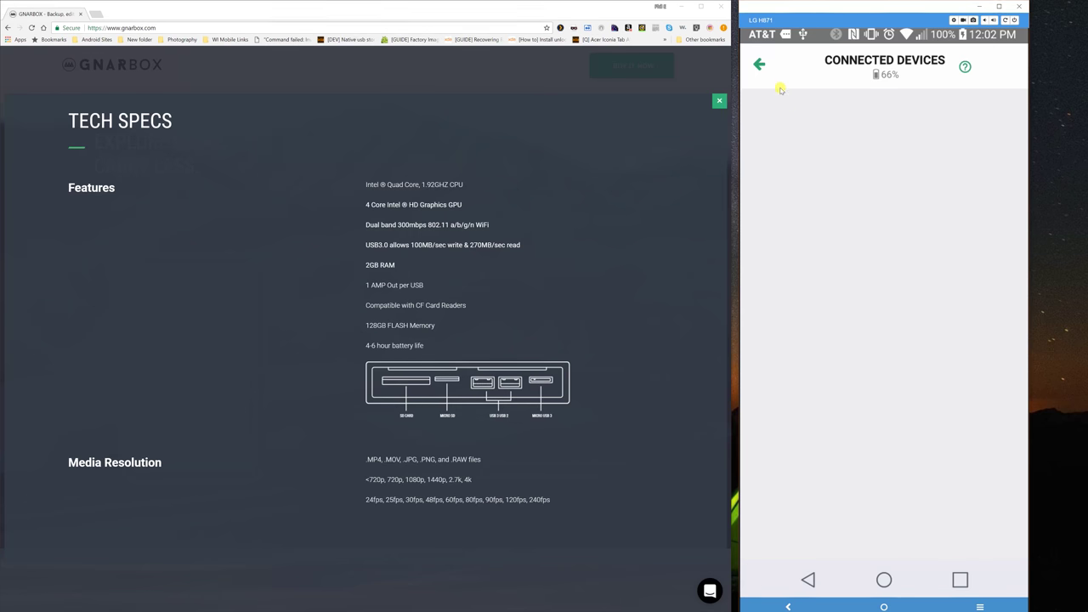
left_click(760, 64)
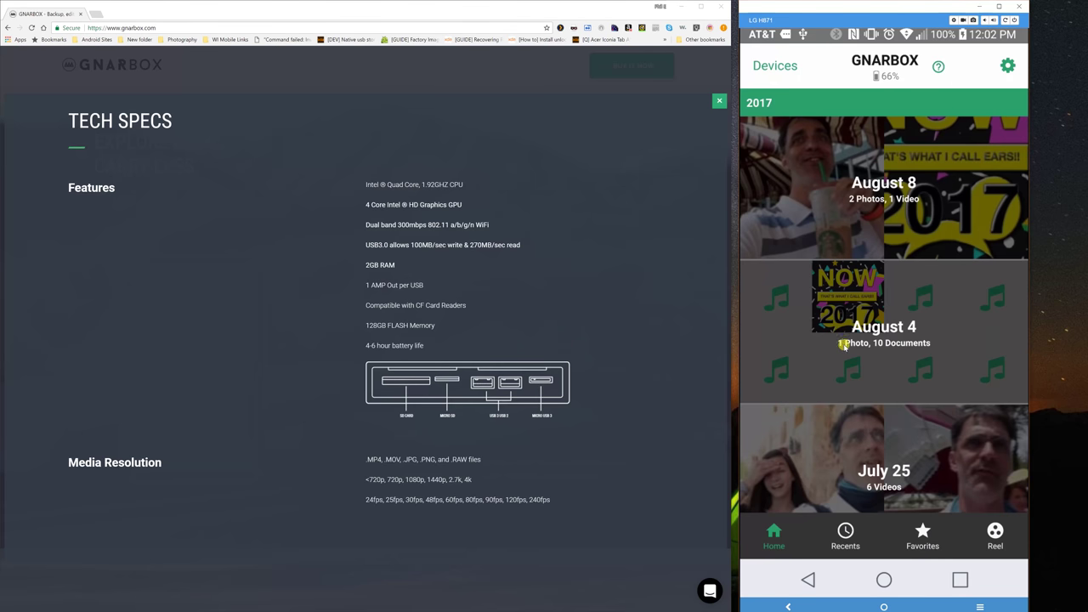
left_click(884, 337)
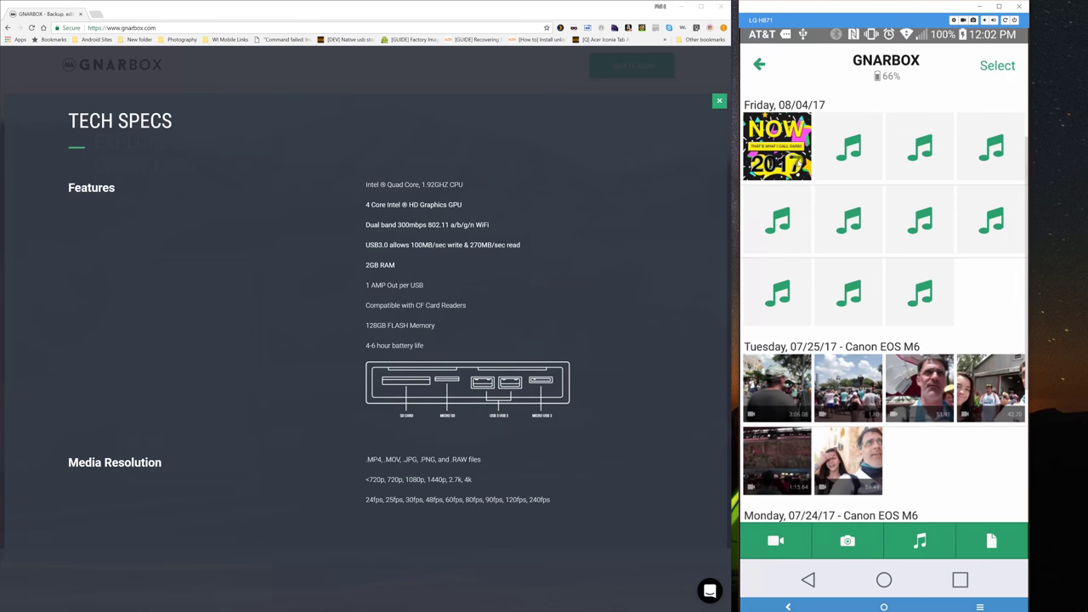
Export the edited NOW 2017 cover.jpg to the GNARBOX and return to the media grid
left_click(799, 164)
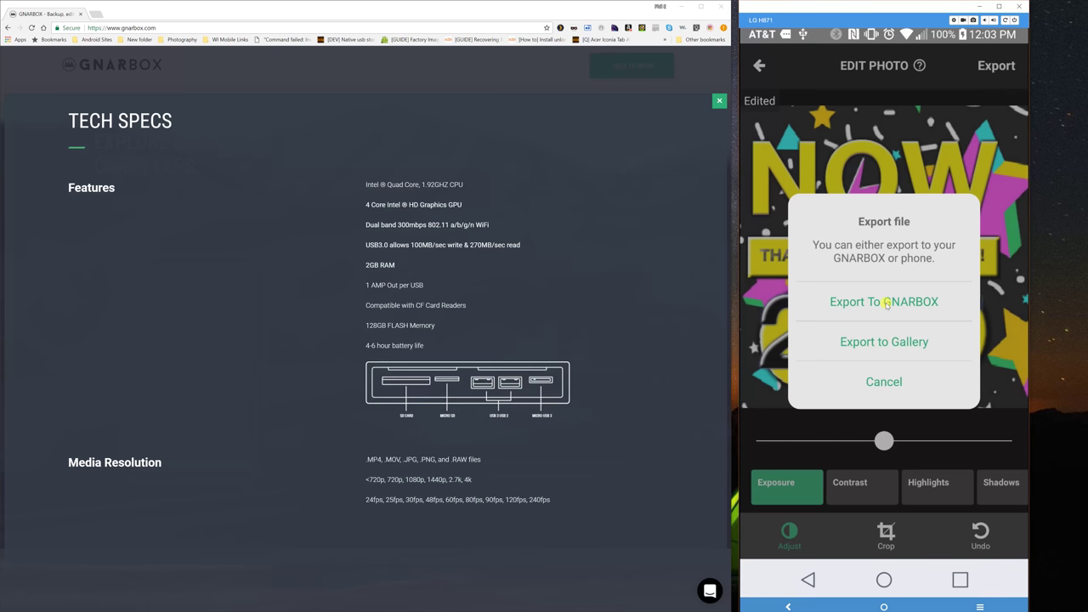
left_click(886, 302)
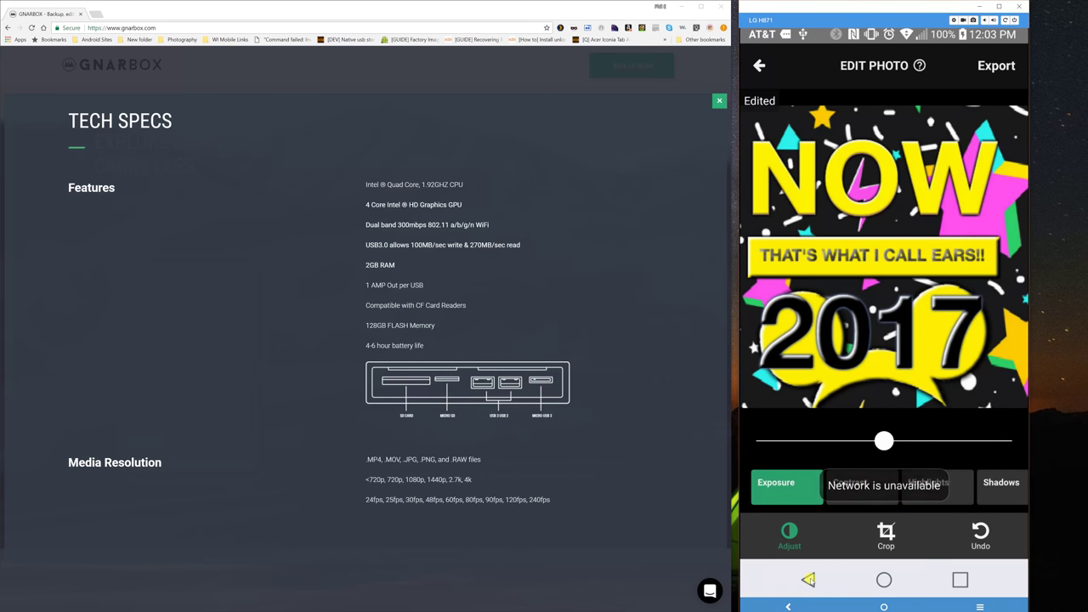
left_click(808, 579)
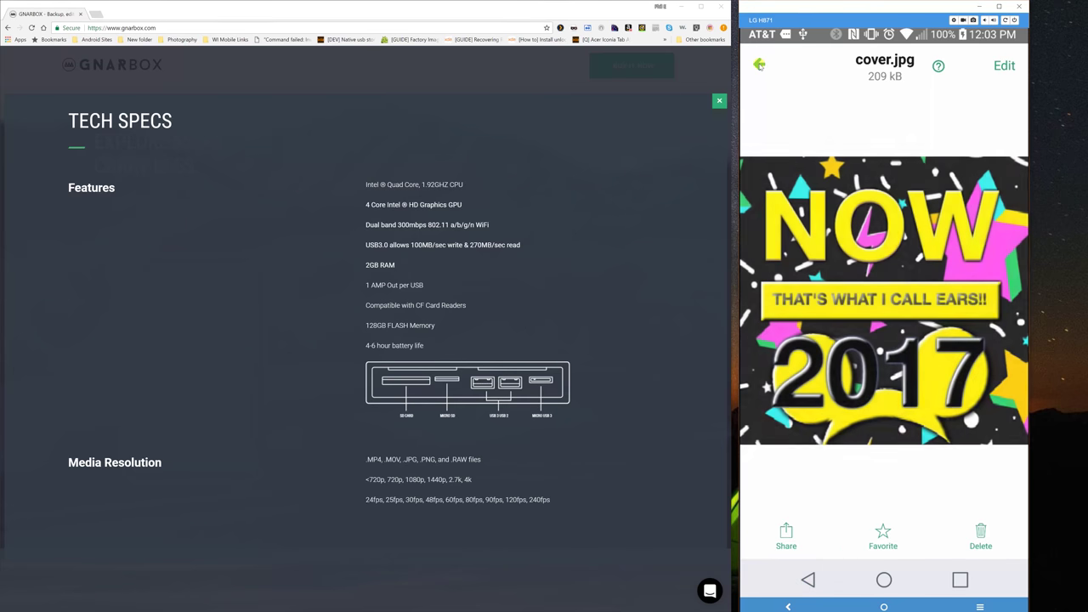
left_click(760, 65)
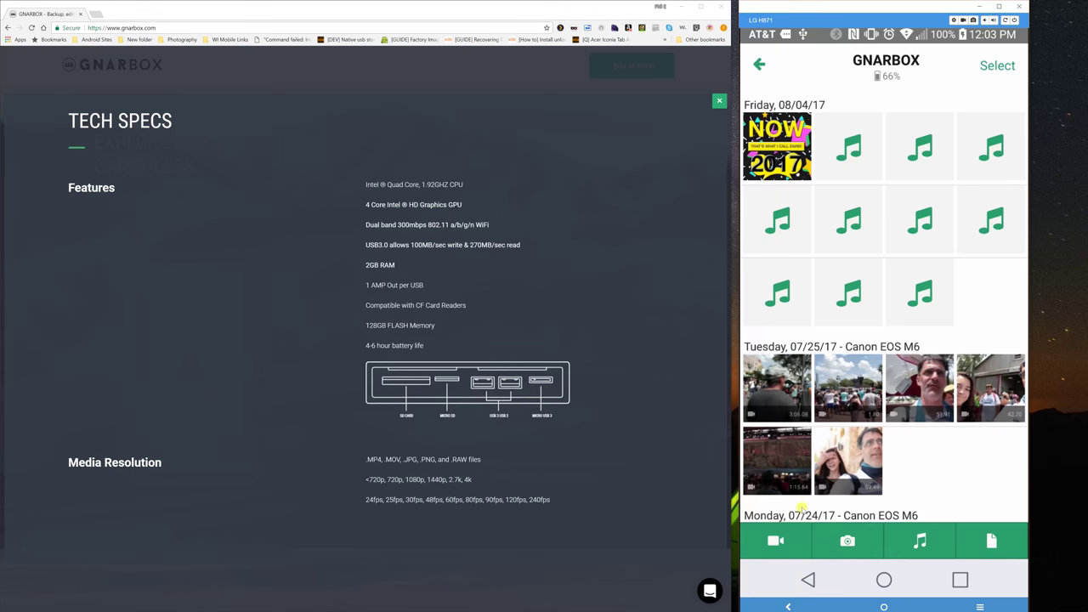
Filter the grid to videos only and open MVI_0347.MP4 from 07/24/17 in the editor
left_click(869, 550)
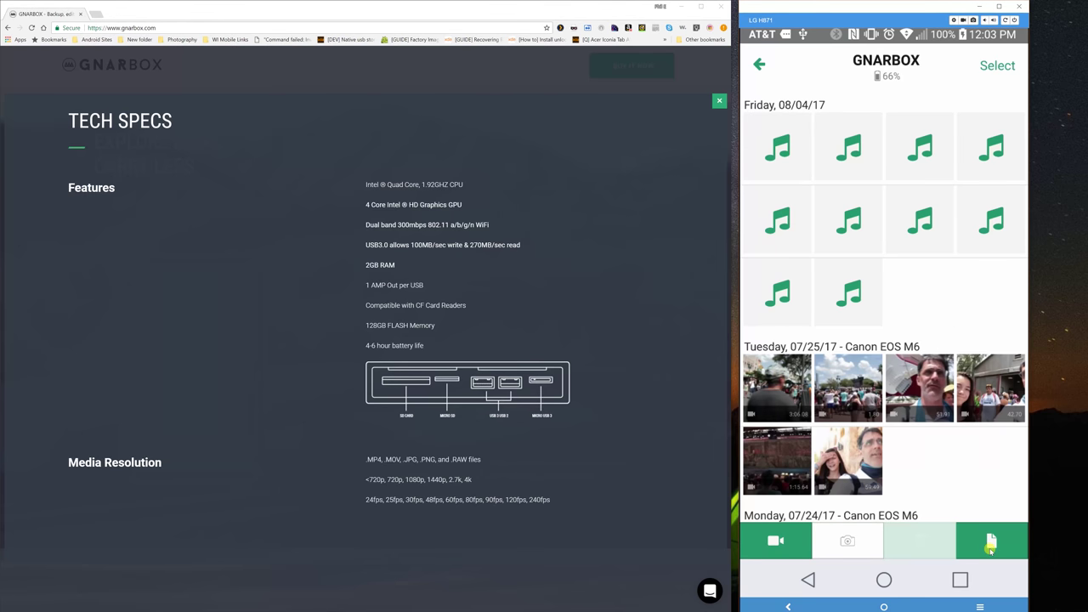
left_click(987, 550)
left_click(796, 549)
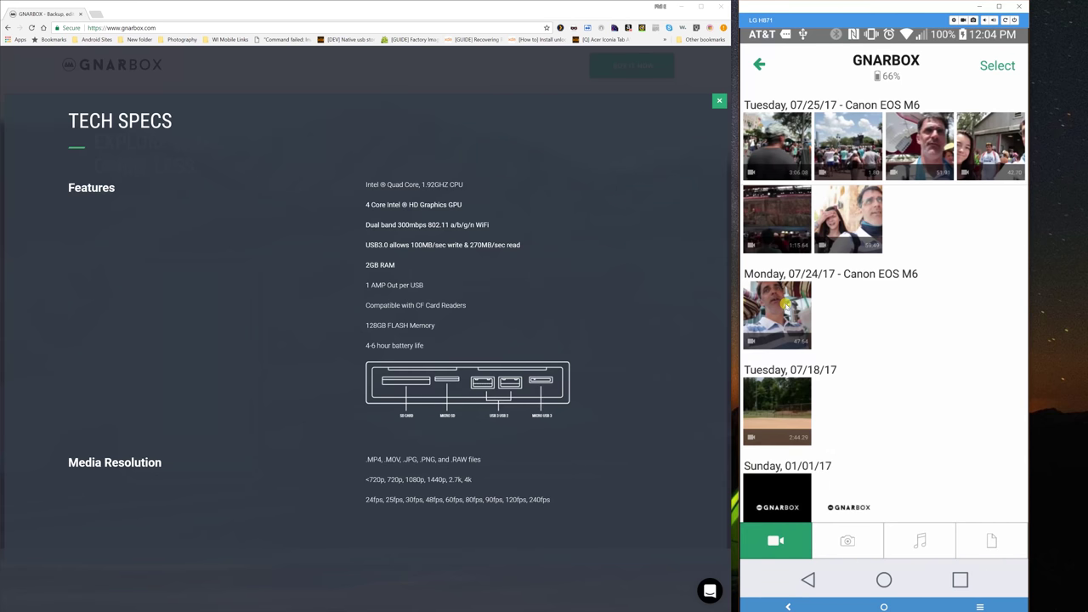
left_click(784, 303)
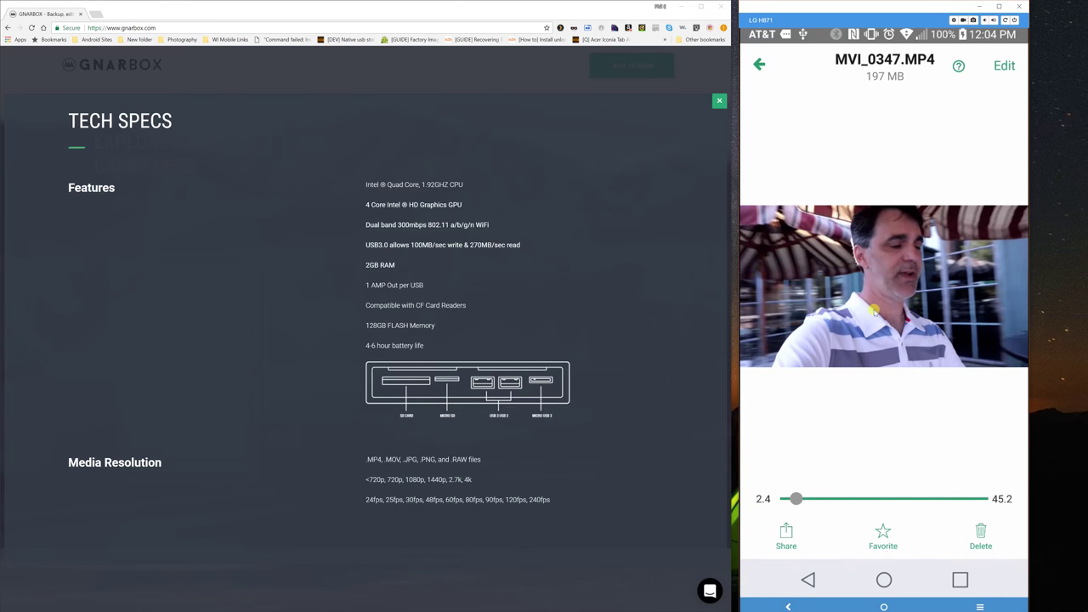
left_click(1004, 66)
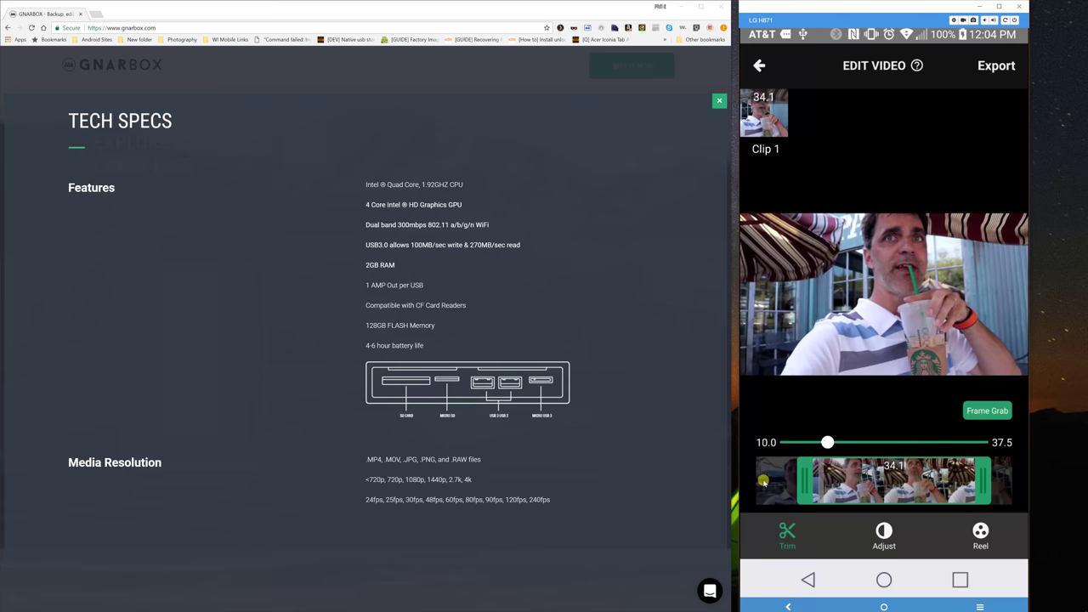
Trim Clip 1 to run from 2.7 to 44.8 seconds
left_click_drag(763, 483, 758, 482)
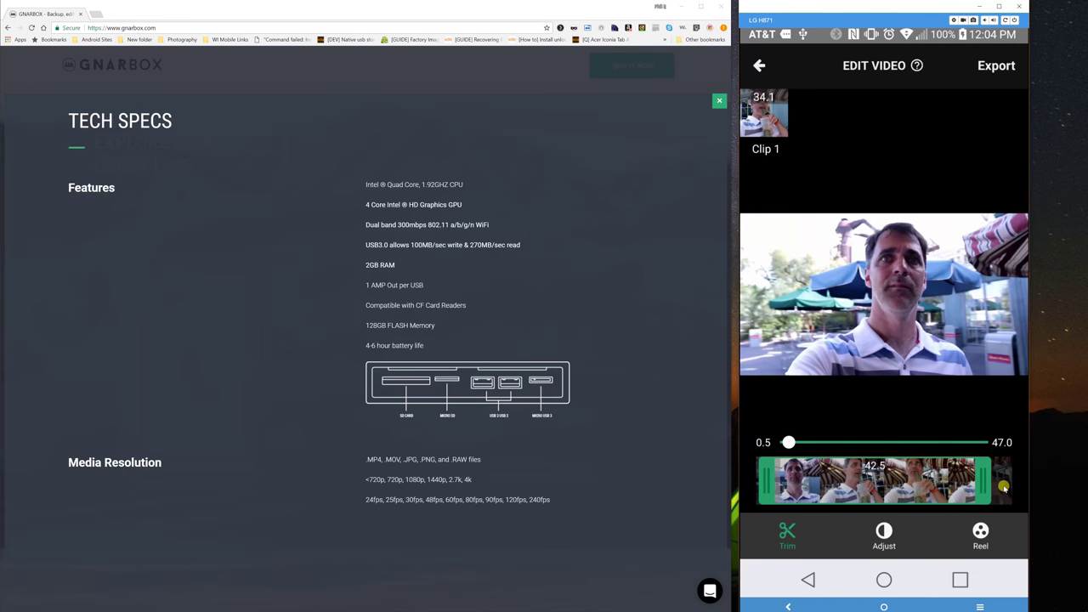
mouse_move(986, 485)
left_mouse_down()
mouse_move(1004, 488)
mouse_move(984, 486)
left_mouse_up()
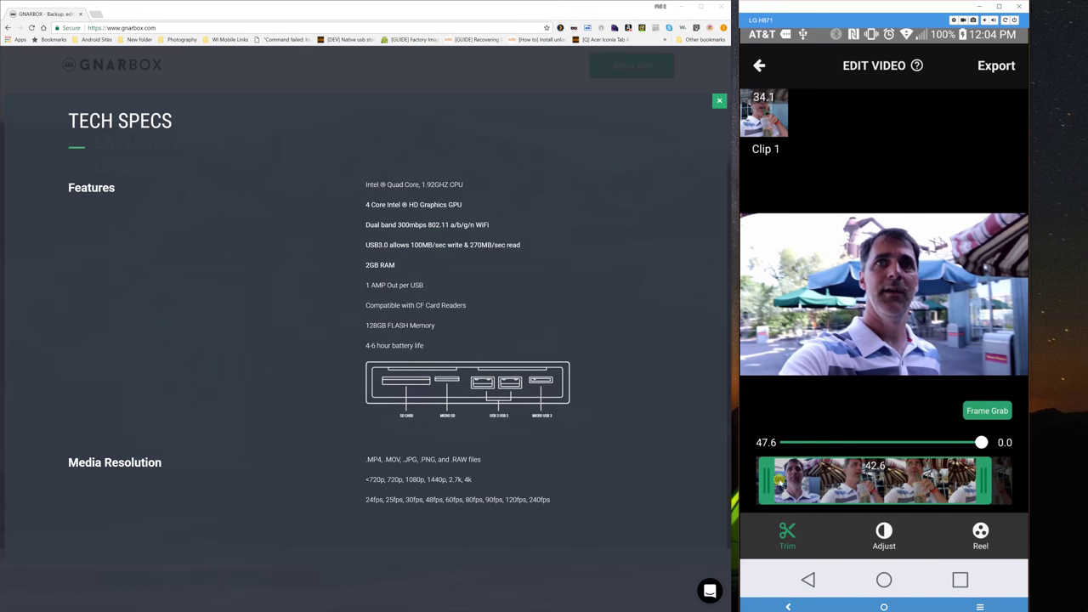
left_click_drag(779, 481, 790, 481)
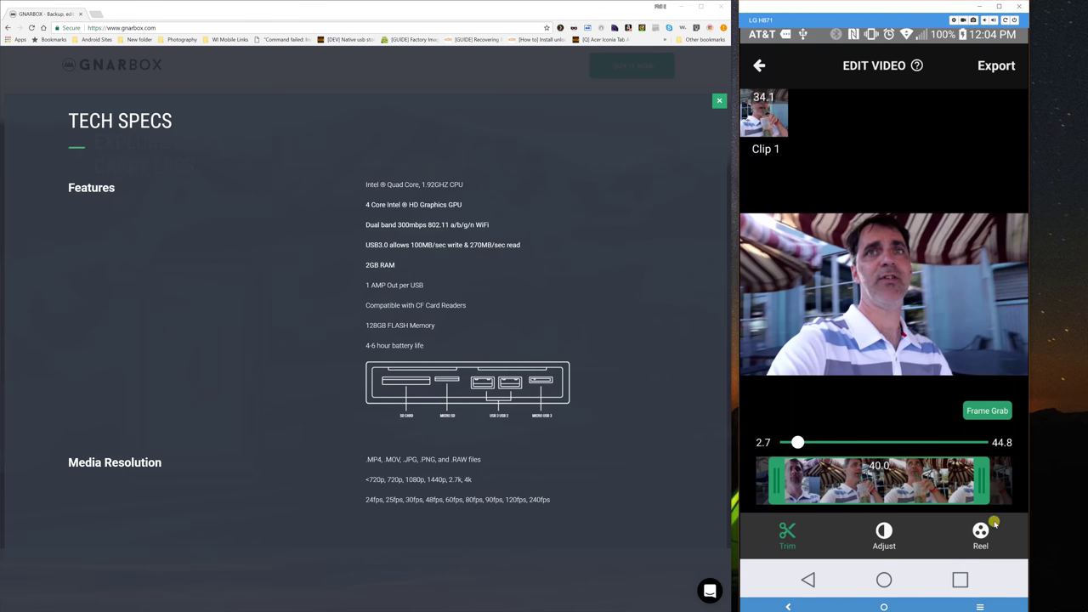
Browse the clip's Adjust options like Exposure and Contrast, then leave the video editor
left_click(886, 533)
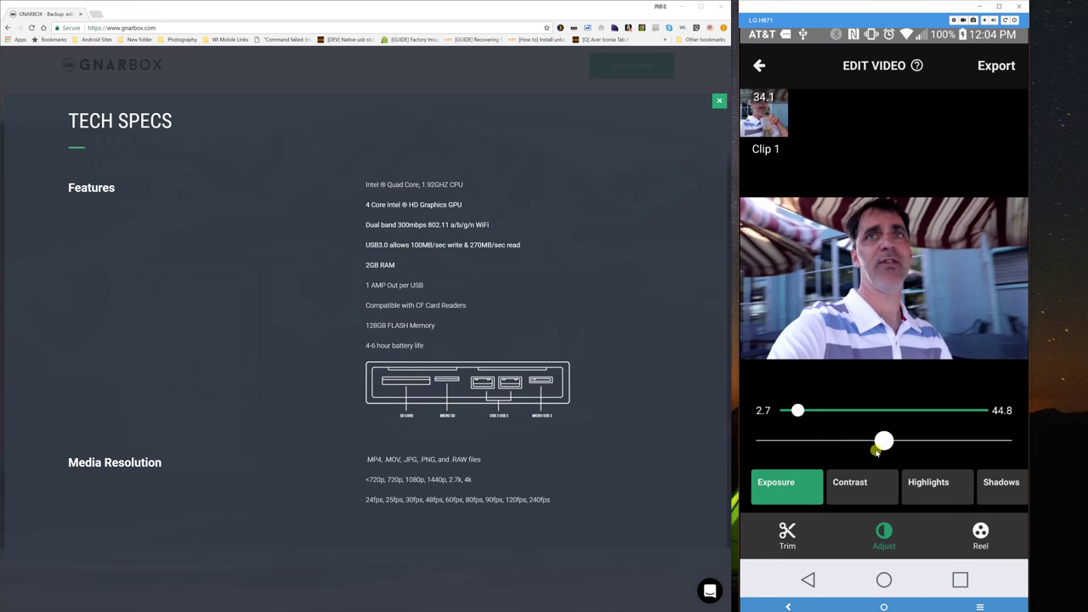
scroll(877, 476, "right", 3)
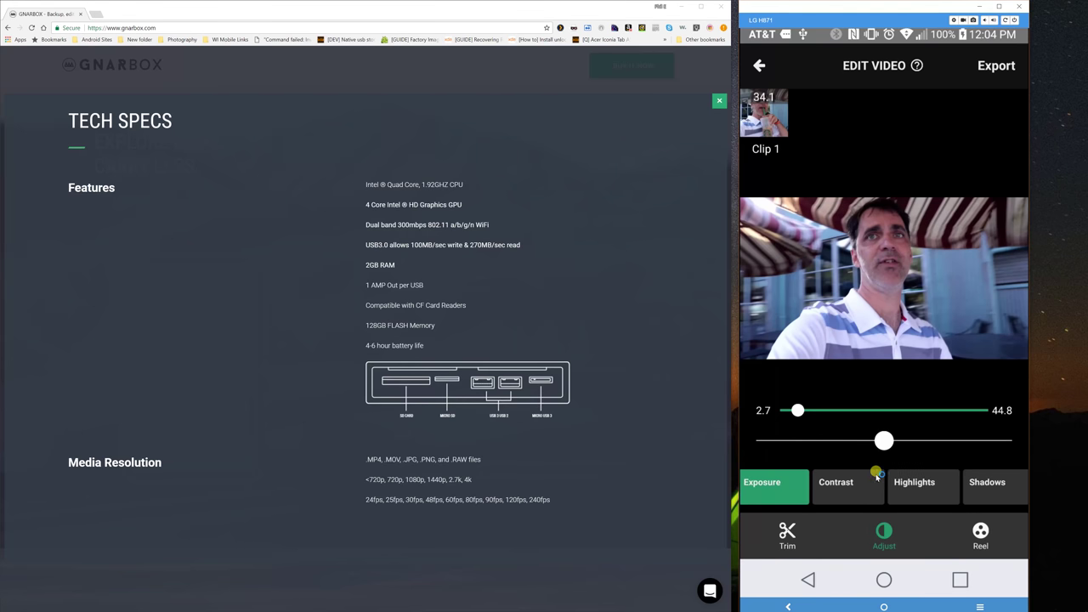
scroll(877, 476, "right", 3)
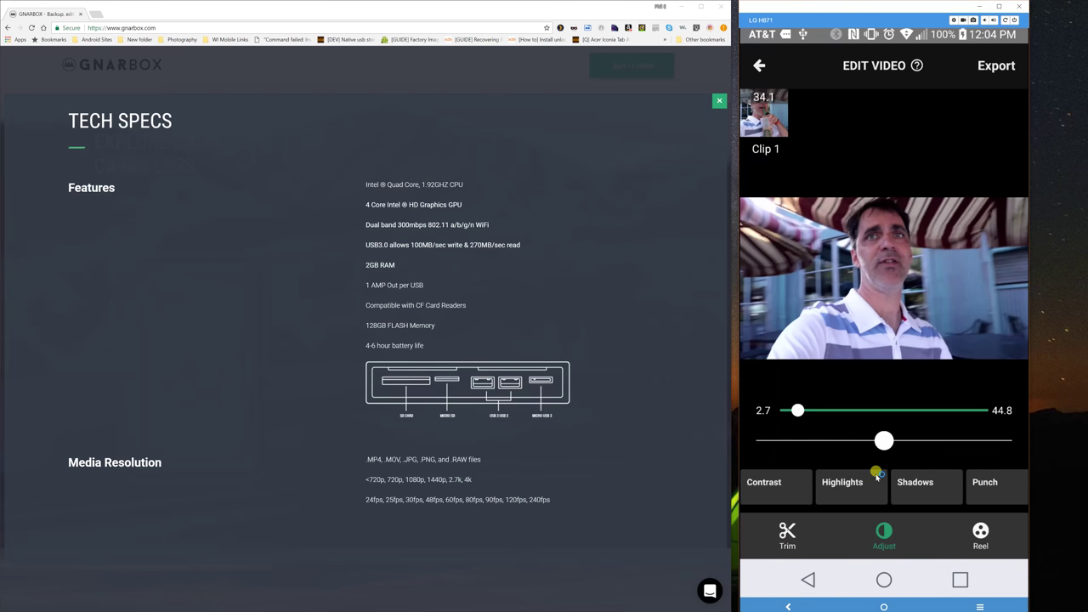
scroll(877, 476, "right", 3)
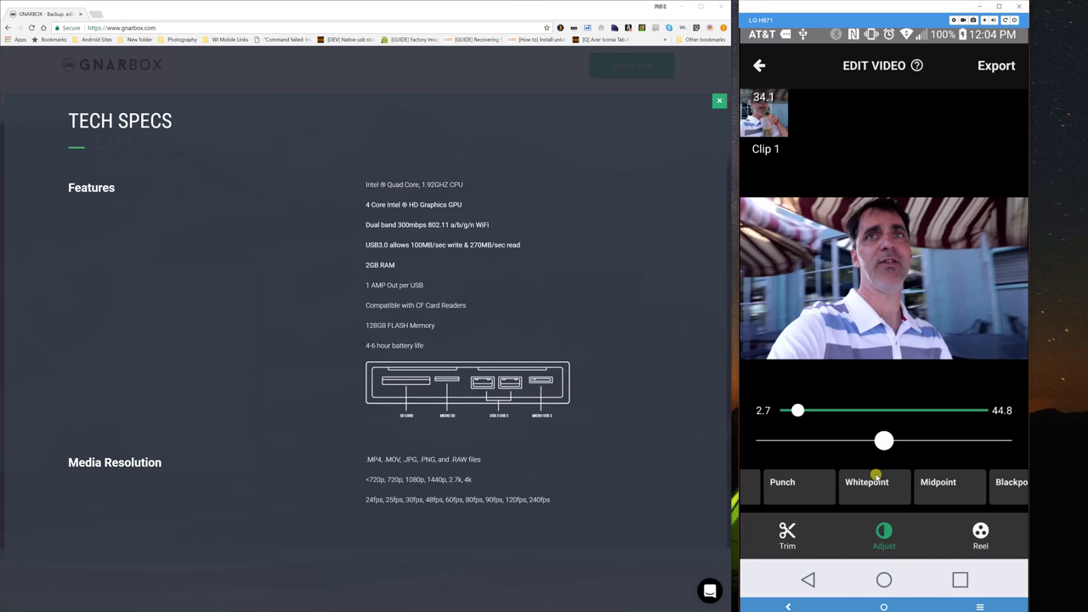
scroll(877, 476, "left", 5)
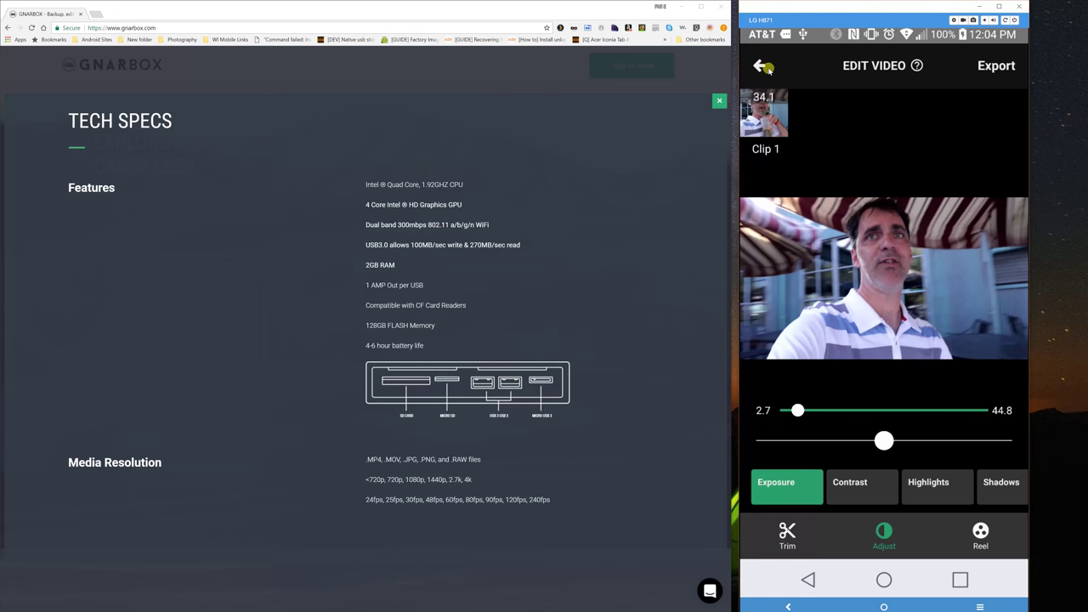
left_click(764, 66)
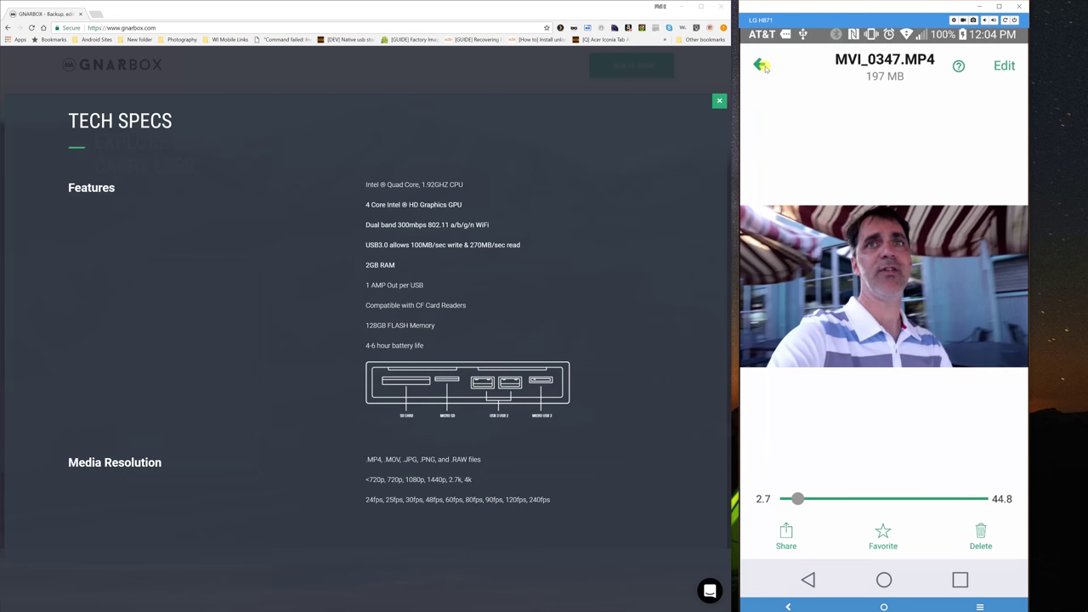
Go back through the gallery to Home and bring up the Highlight Reel holding Clip 1
left_click(763, 65)
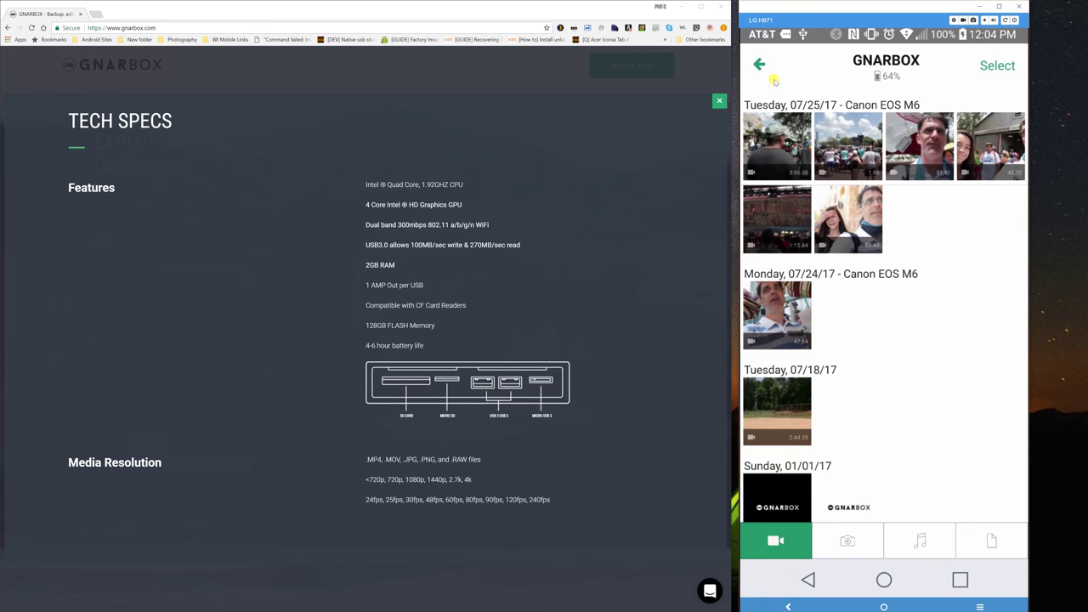
right_click(822, 221)
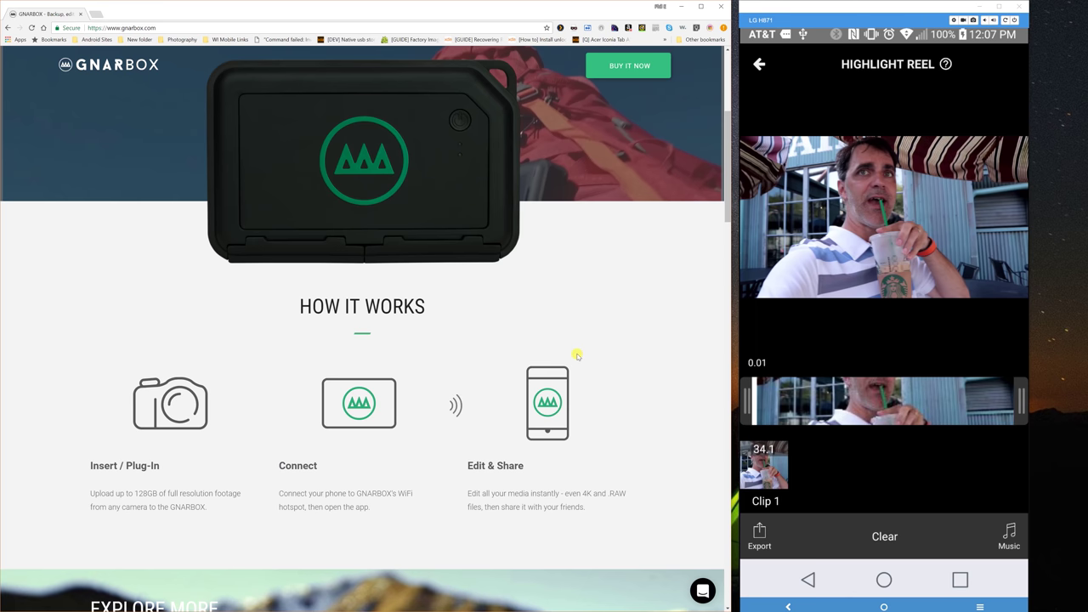
left_click(1010, 536)
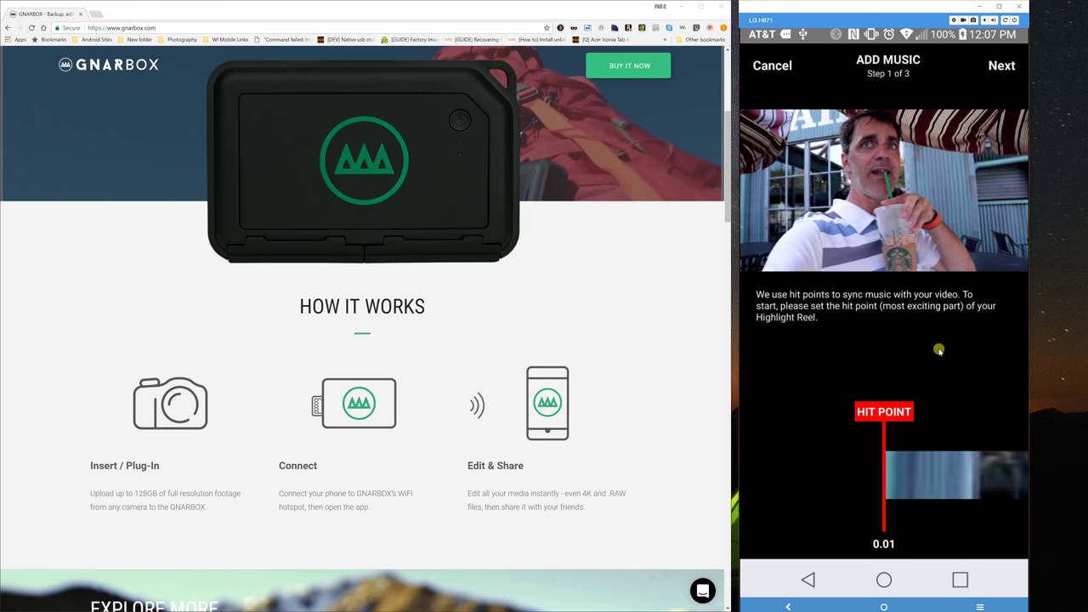
Add track 07 Hi Ho, syncing video hit point 4.85 with music hit point 3.98
mouse_move(987, 476)
left_mouse_down()
mouse_move(961, 472)
mouse_move(951, 437)
mouse_move(951, 472)
mouse_move(939, 476)
left_mouse_up()
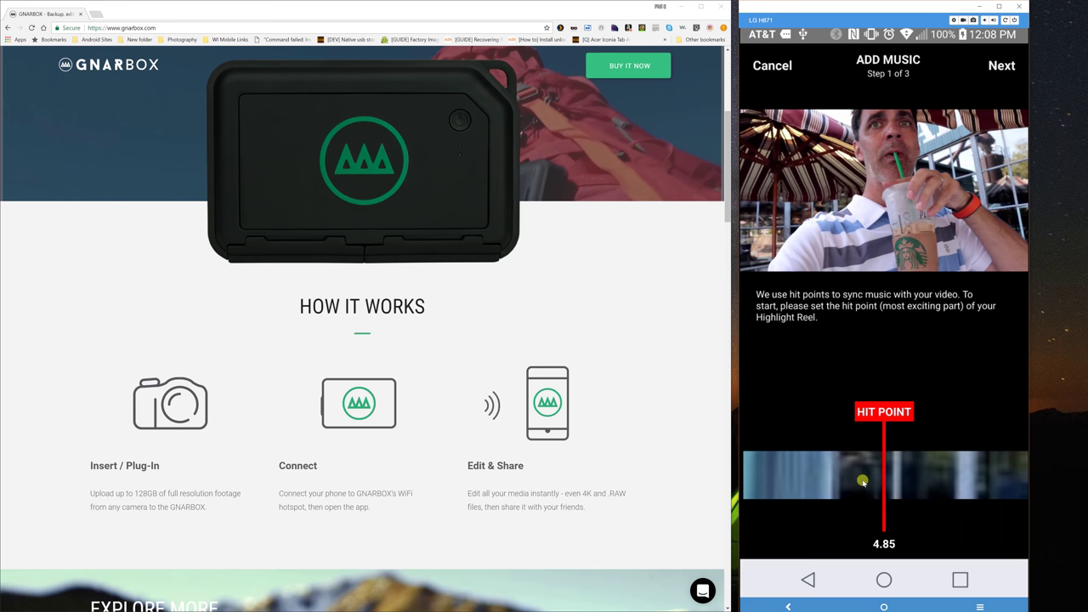
left_click(1000, 68)
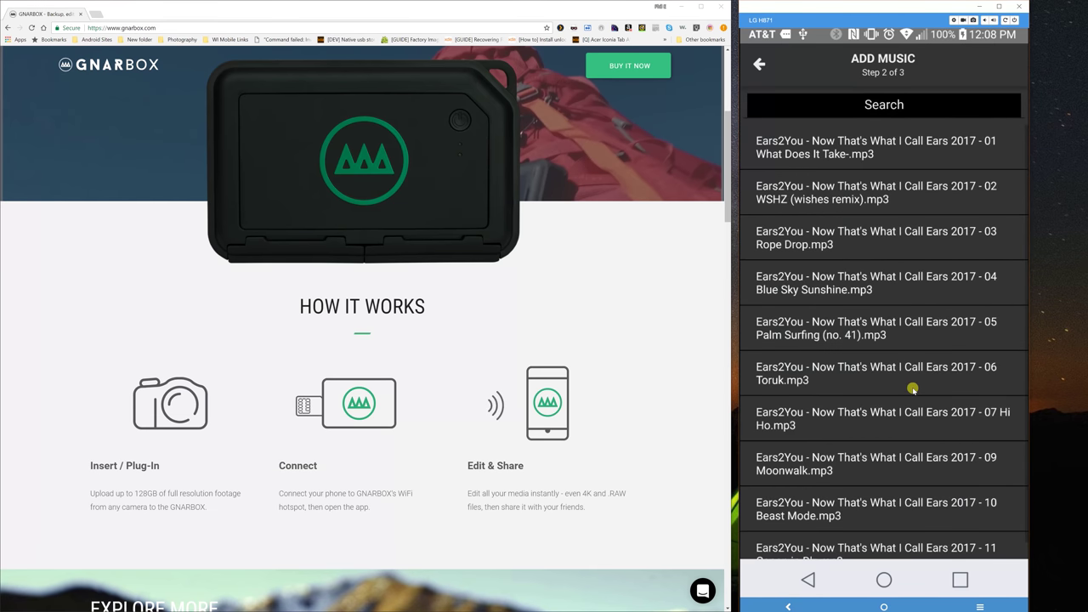
left_click(912, 415)
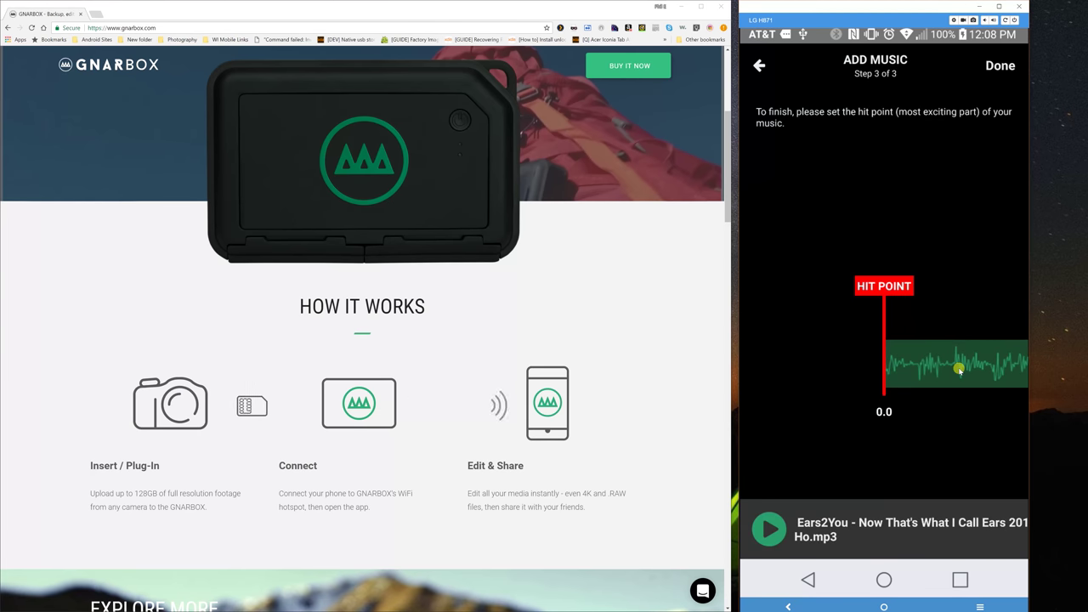
left_click_drag(959, 370, 908, 371)
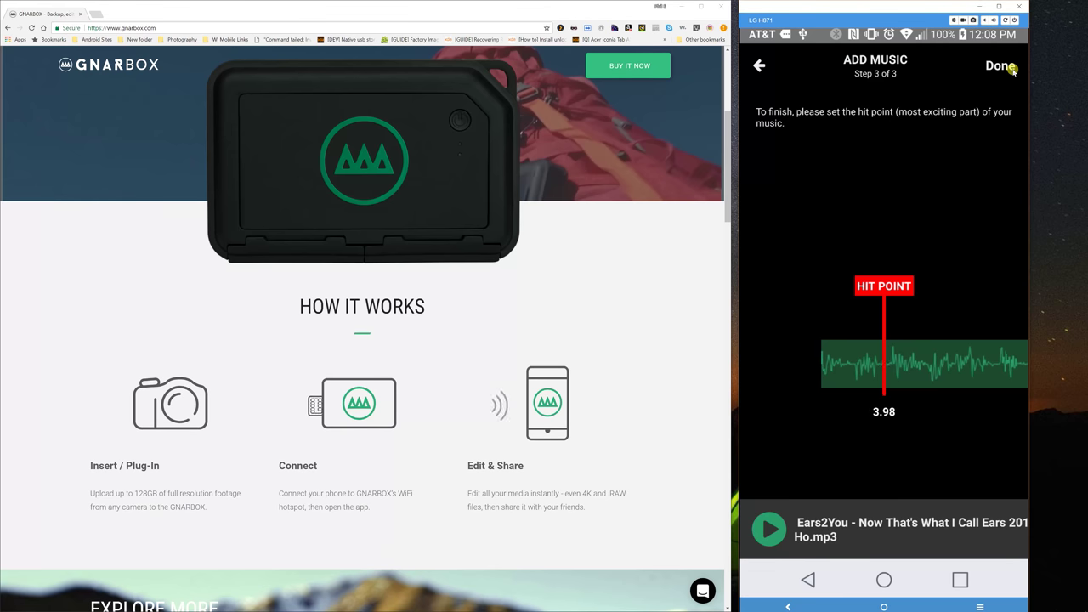
left_click(1001, 67)
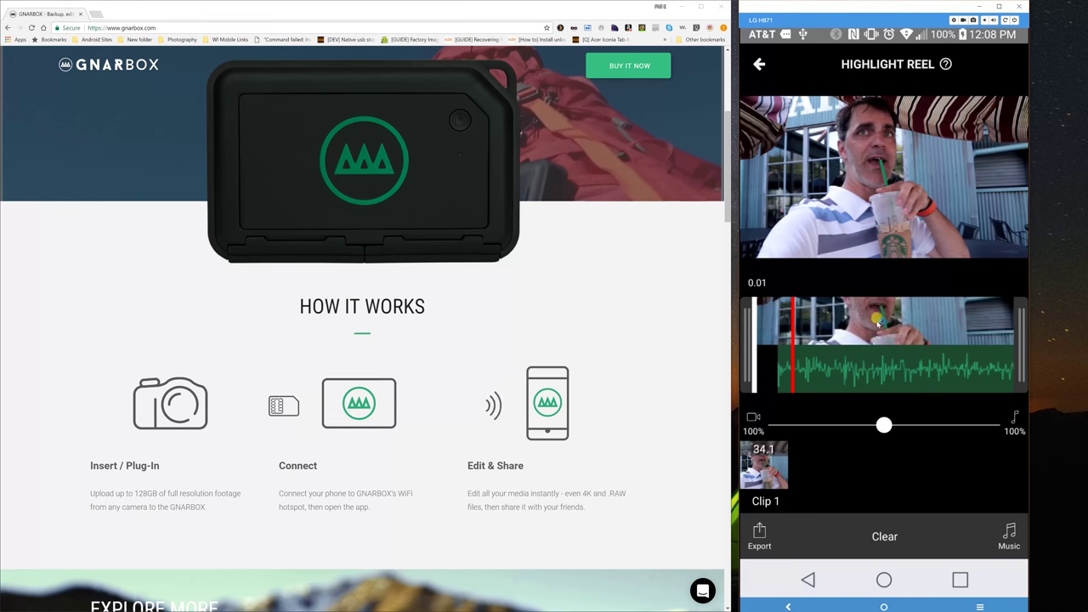
Export the highlight reel at 1080p to the GNARBOX, checking its progress in Task Manager
left_click(763, 534)
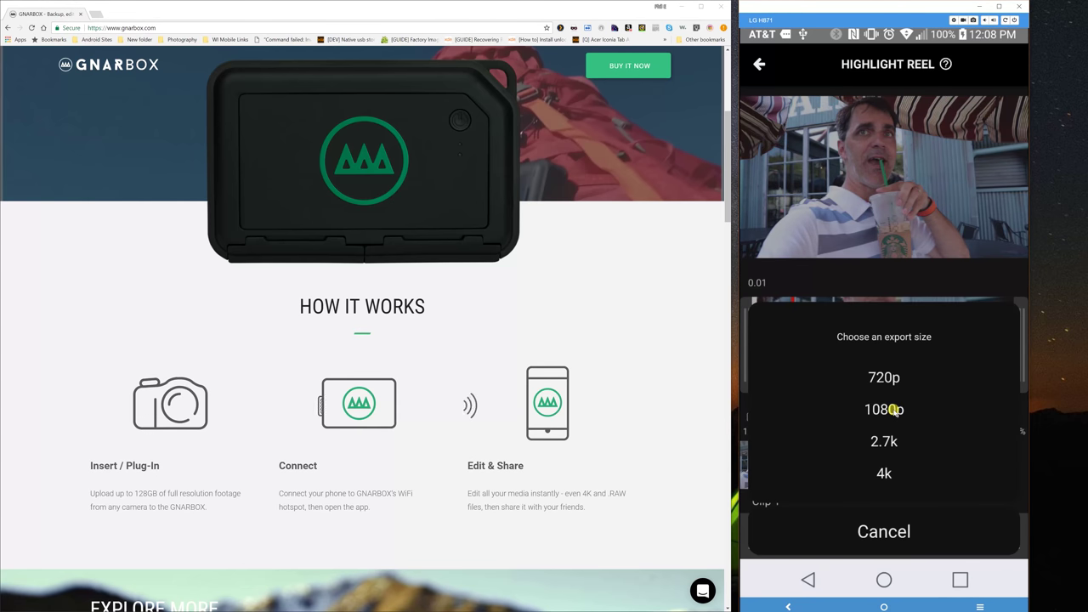
left_click(893, 410)
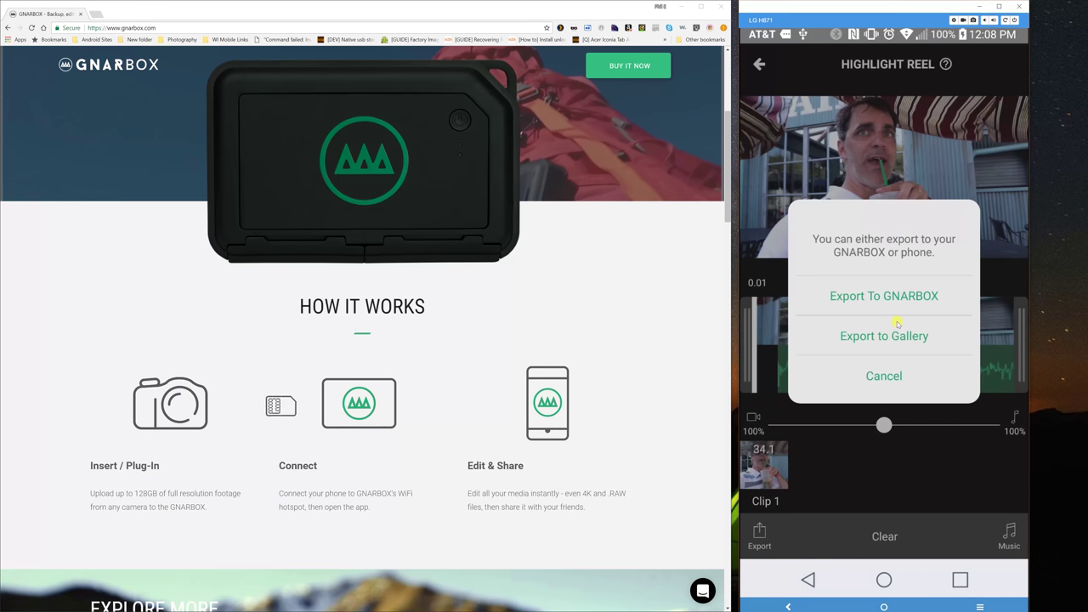
left_click(887, 296)
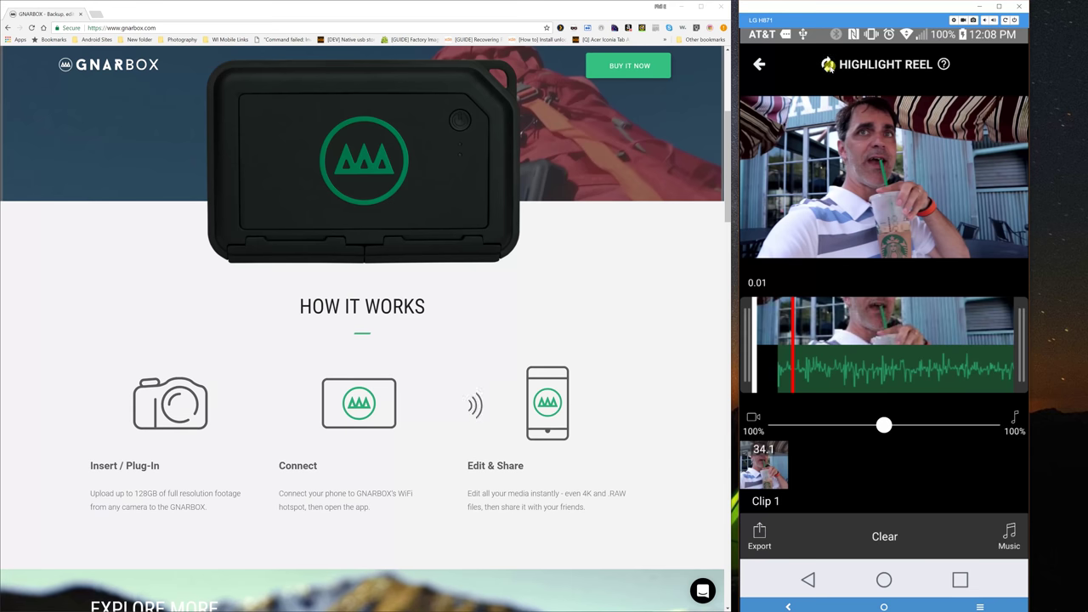
left_click(828, 65)
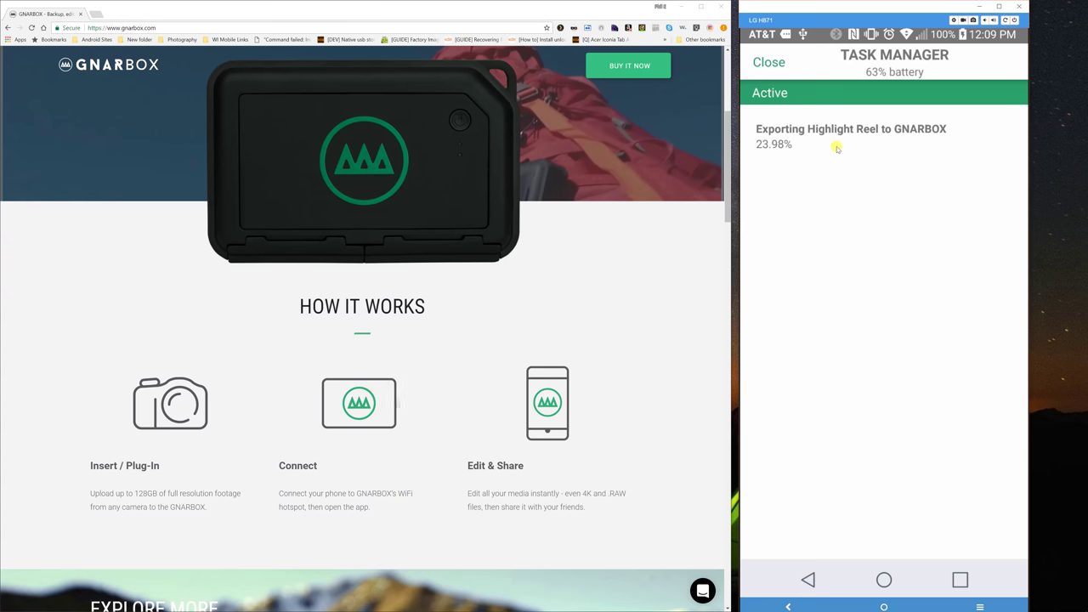
left_click(770, 63)
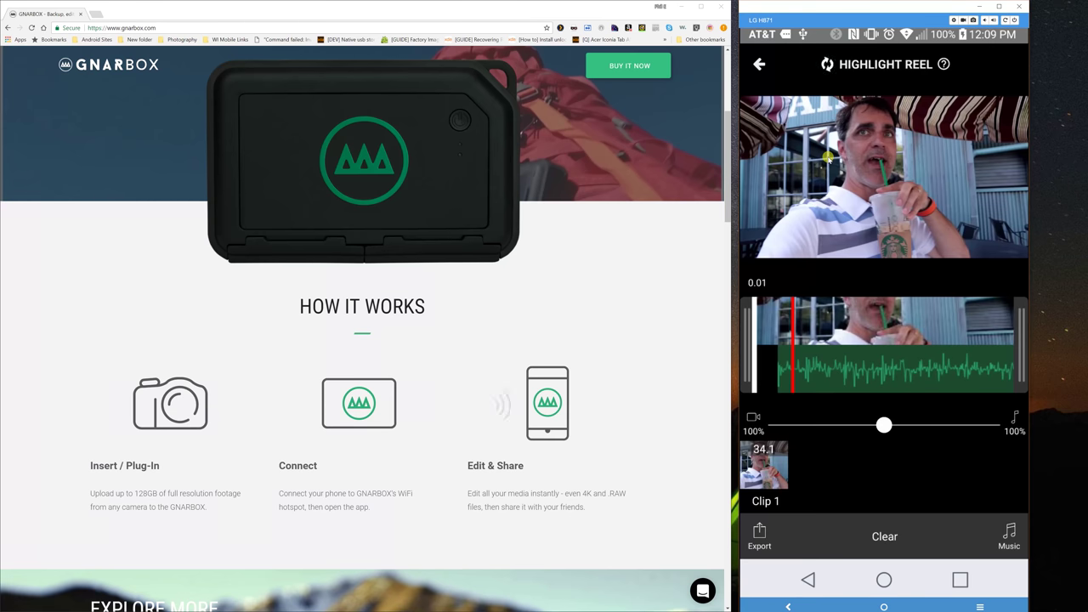